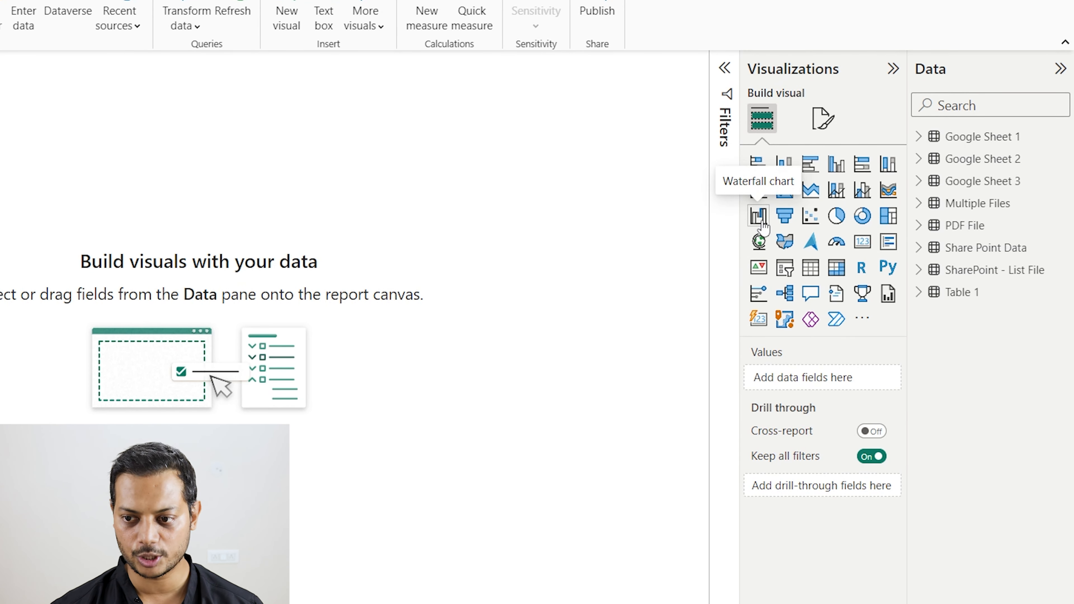
# Add an empty stacked column chart to the report page and place it in the page's lower-right area
pyautogui.click(785, 167)
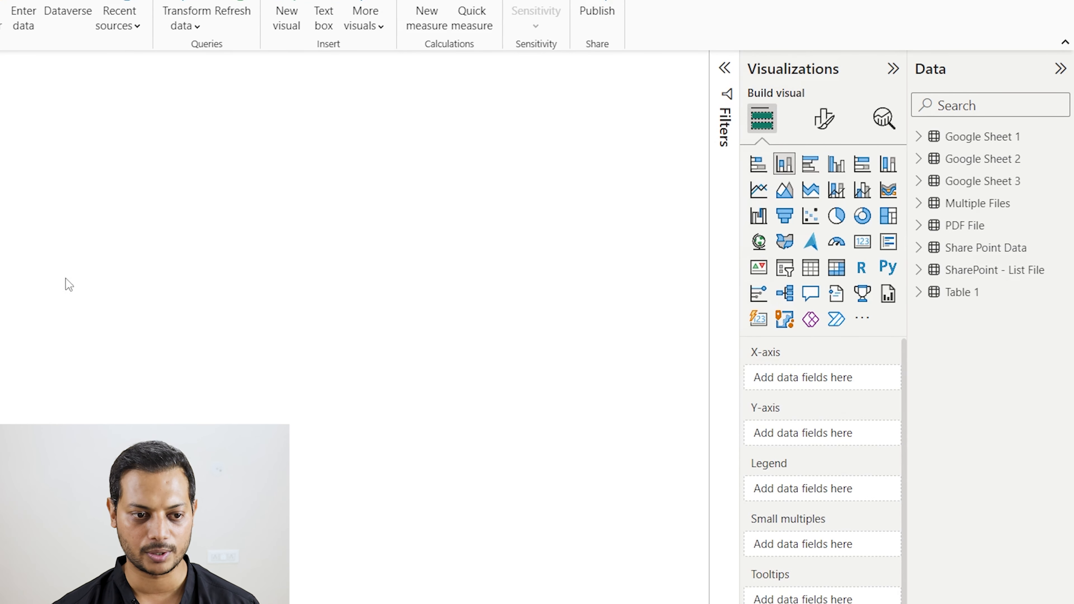
pyautogui.moveTo(204, 293); pyautogui.dragTo(456, 400)
pyautogui.moveTo(403, 482); pyautogui.dragTo(140, 603)
pyautogui.moveTo(439, 546); pyautogui.dragTo(575, 554)
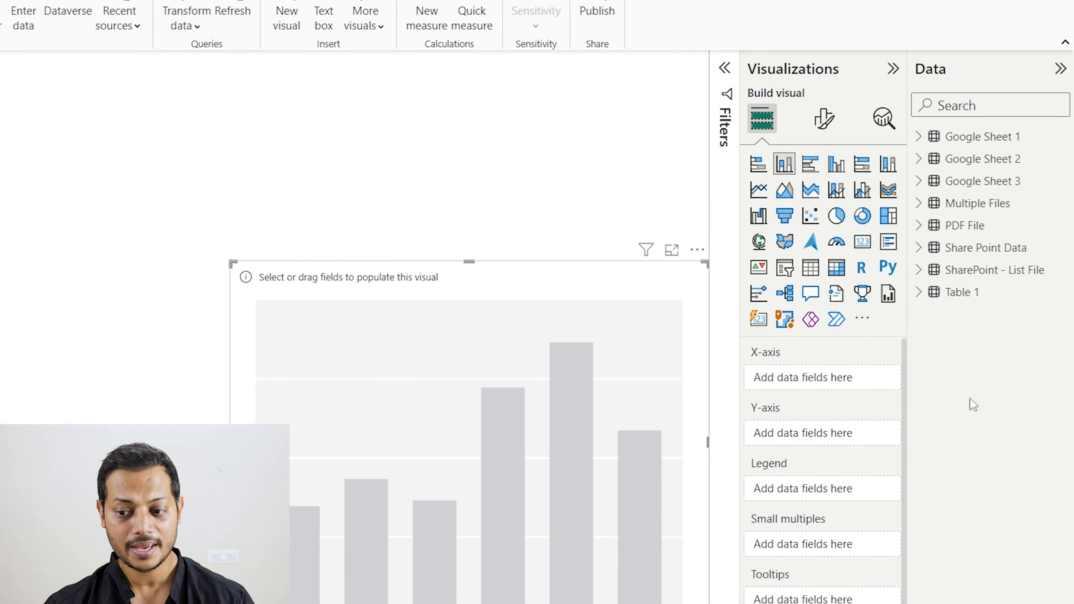
pyautogui.moveTo(731, 336)
pyautogui.mouseDown()
pyautogui.moveTo(958, 417)
pyautogui.moveTo(928, 463)
pyautogui.moveTo(933, 562)
pyautogui.mouseUp()
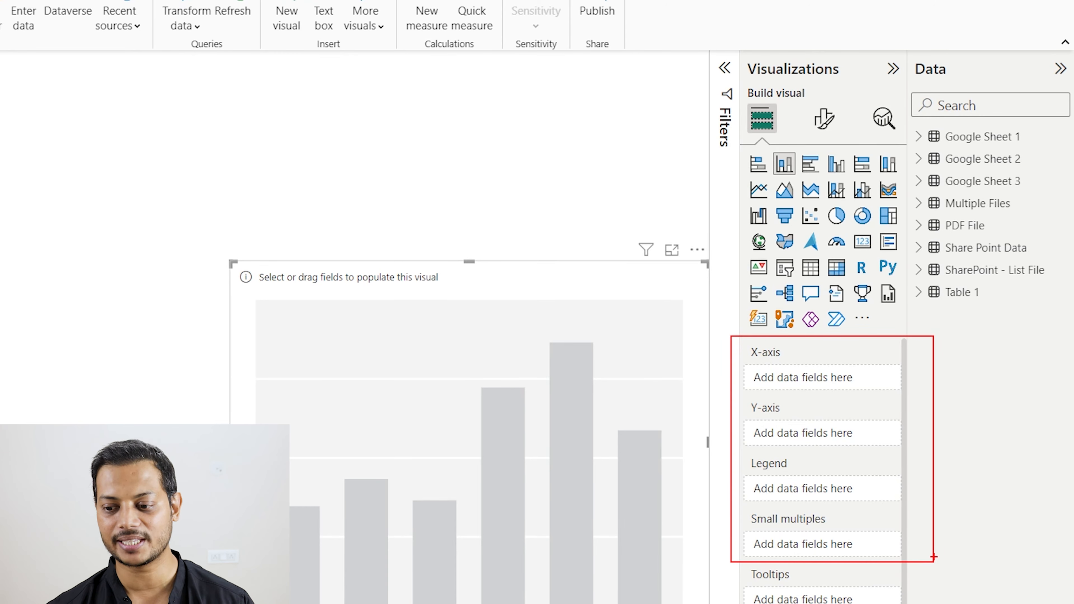
pyautogui.moveTo(741, 508); pyautogui.dragTo(917, 567)
pyautogui.press('Escape')
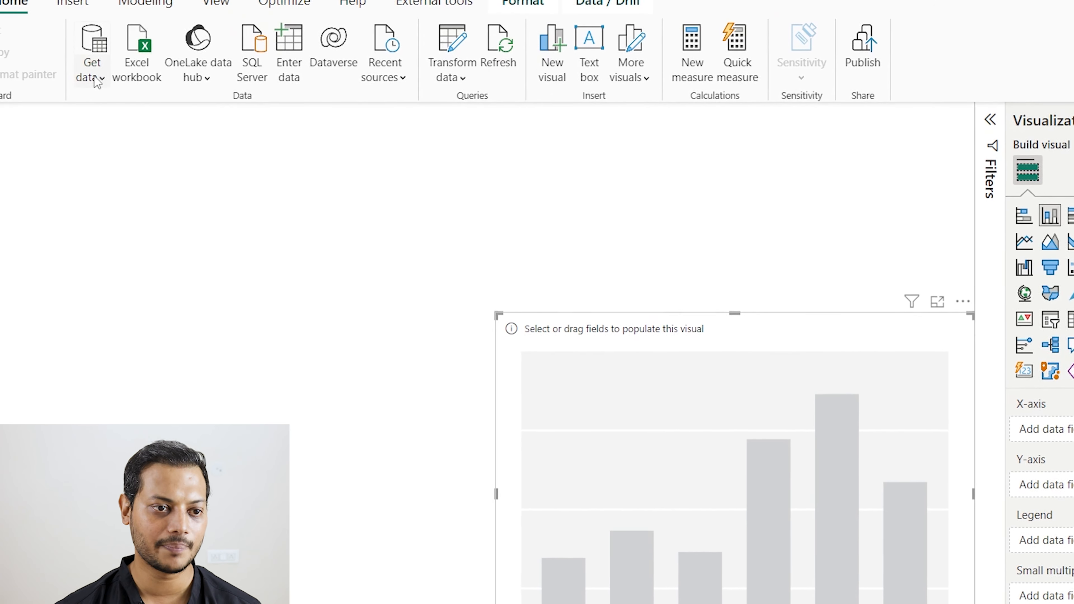
# Import Sheet1 from the Excel workbook "Small Multiple option in power BI.xlsx" in the Part 12 folder, opening it for transformation
pyautogui.click(114, 84)
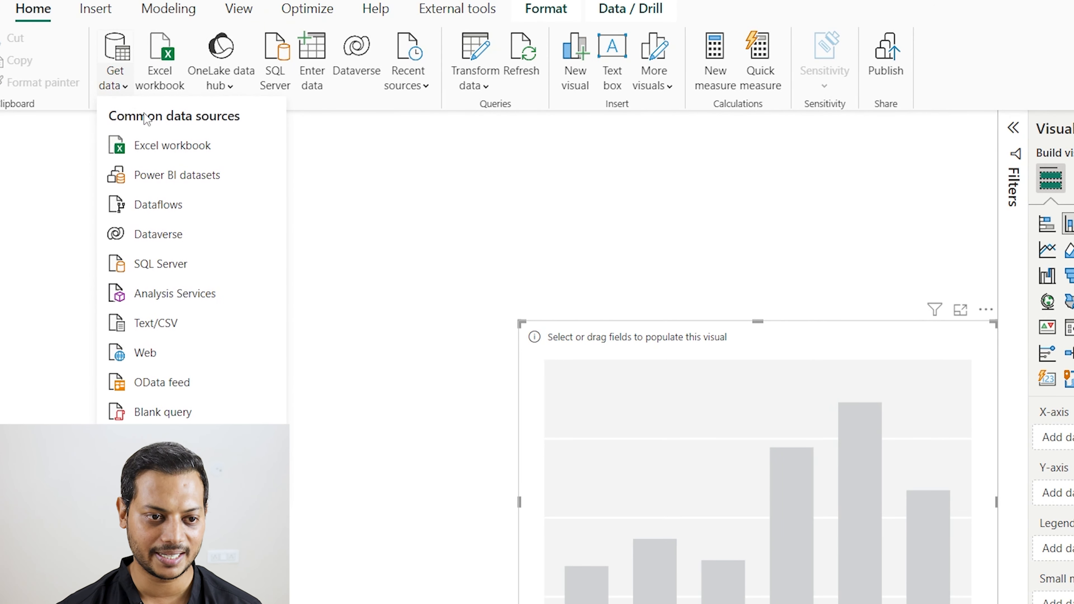
pyautogui.click(165, 147)
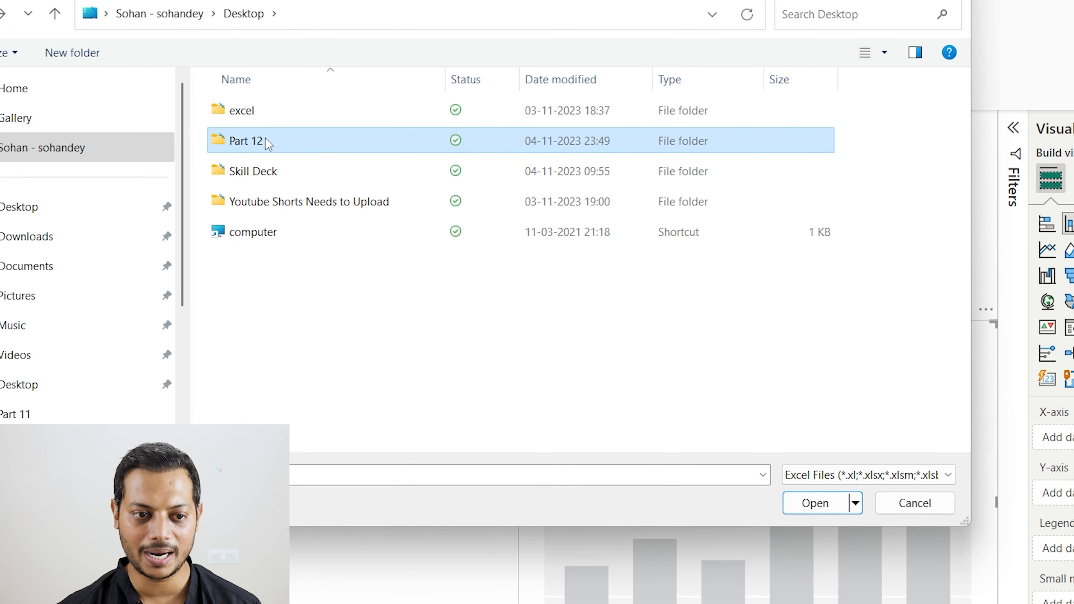
pyautogui.doubleClick(265, 137)
pyautogui.click(322, 116)
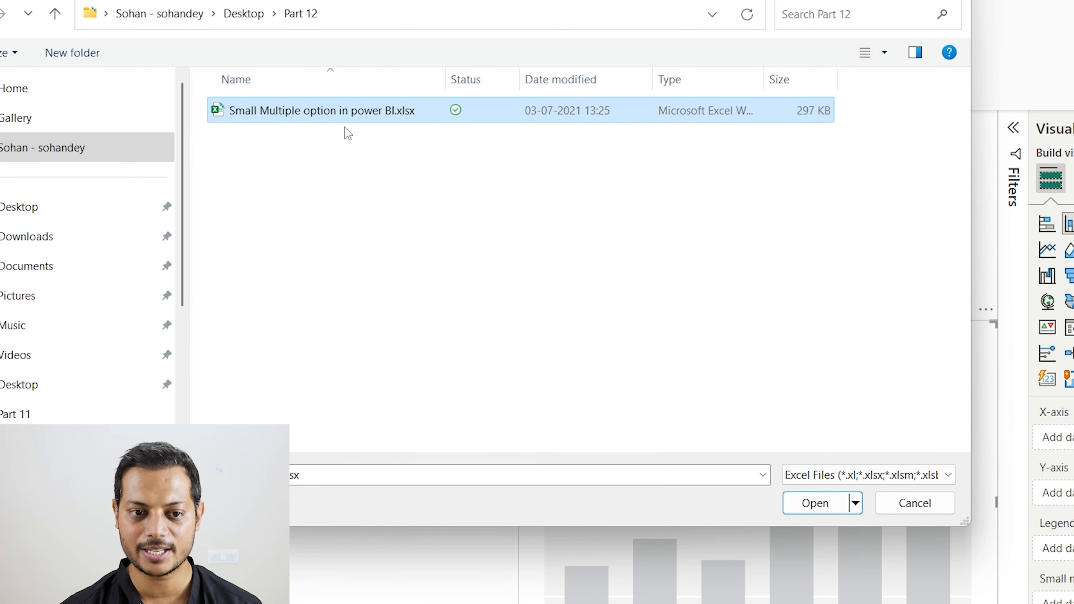
pyautogui.click(809, 508)
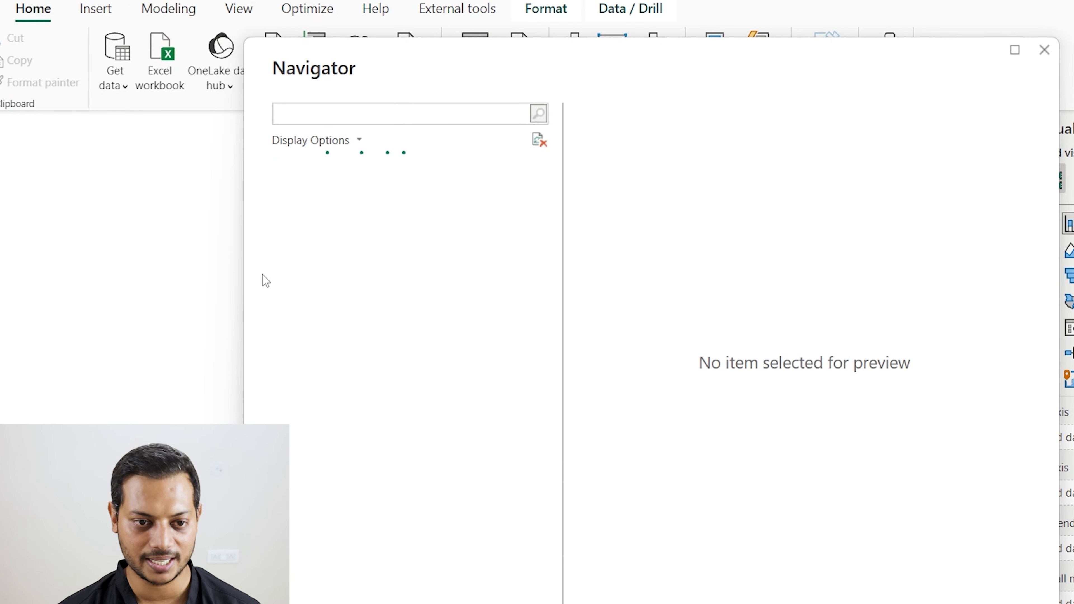
pyautogui.click(300, 191)
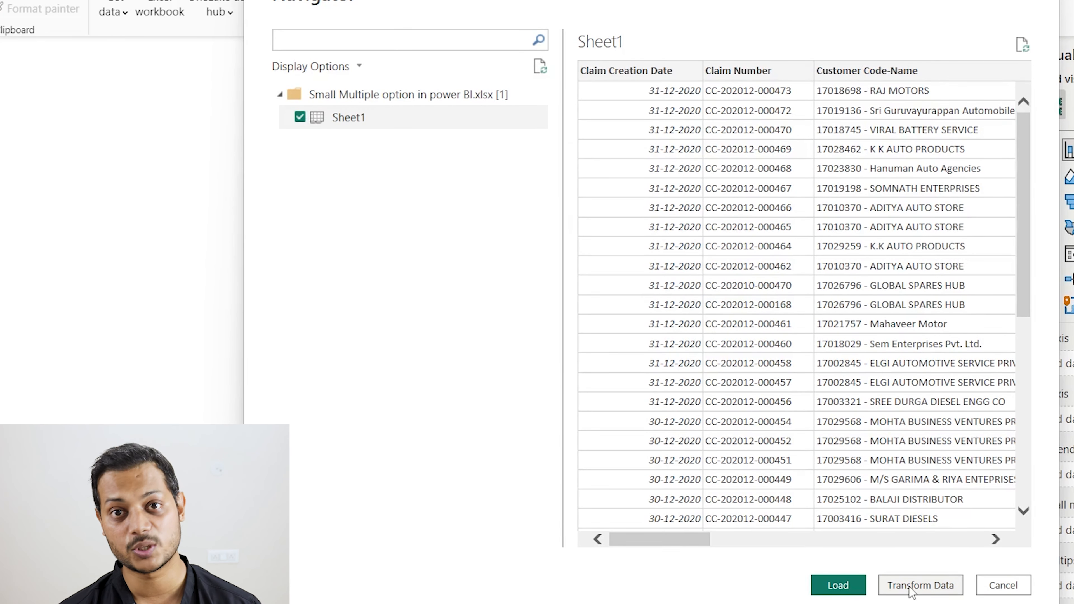
pyautogui.click(909, 587)
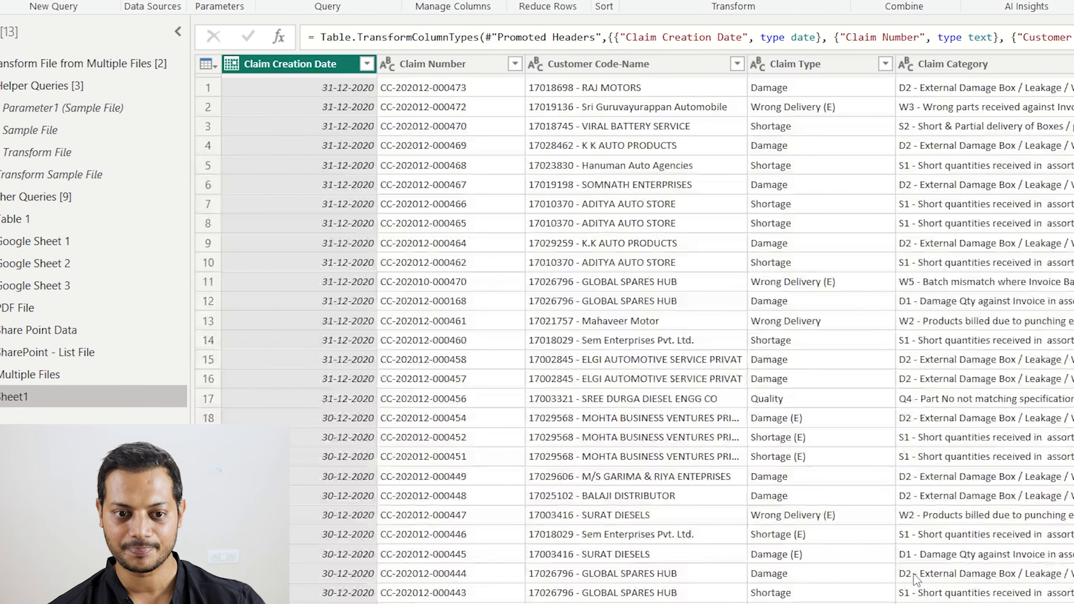
# Rename the Sheet1 query as "Small Multiples files" and apply the query changes to load it
pyautogui.doubleClick(23, 395)
pyautogui.write('Small')
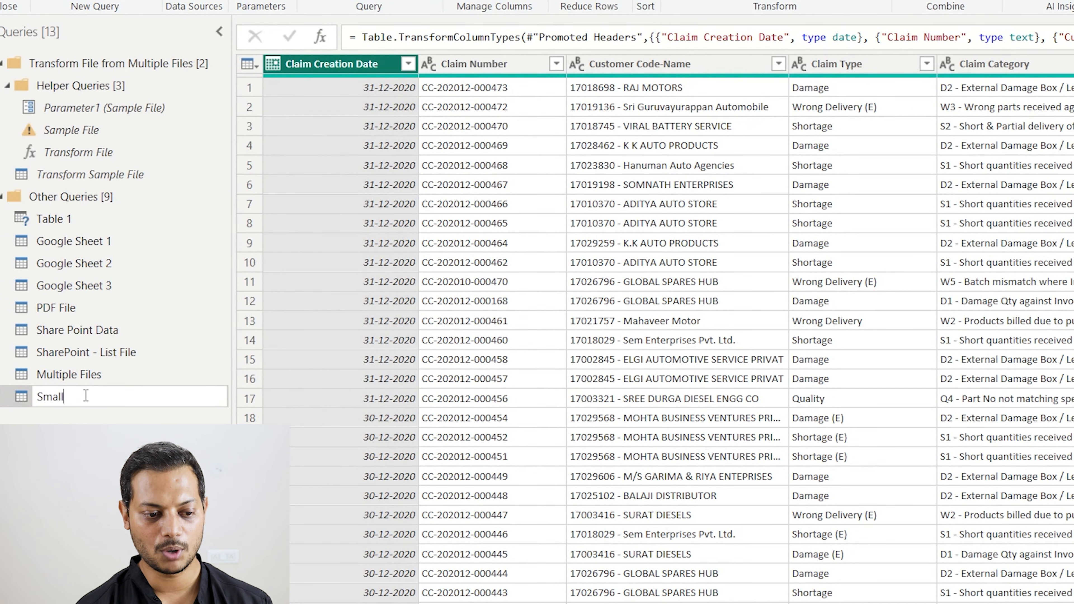
pyautogui.write(' Multiples files')
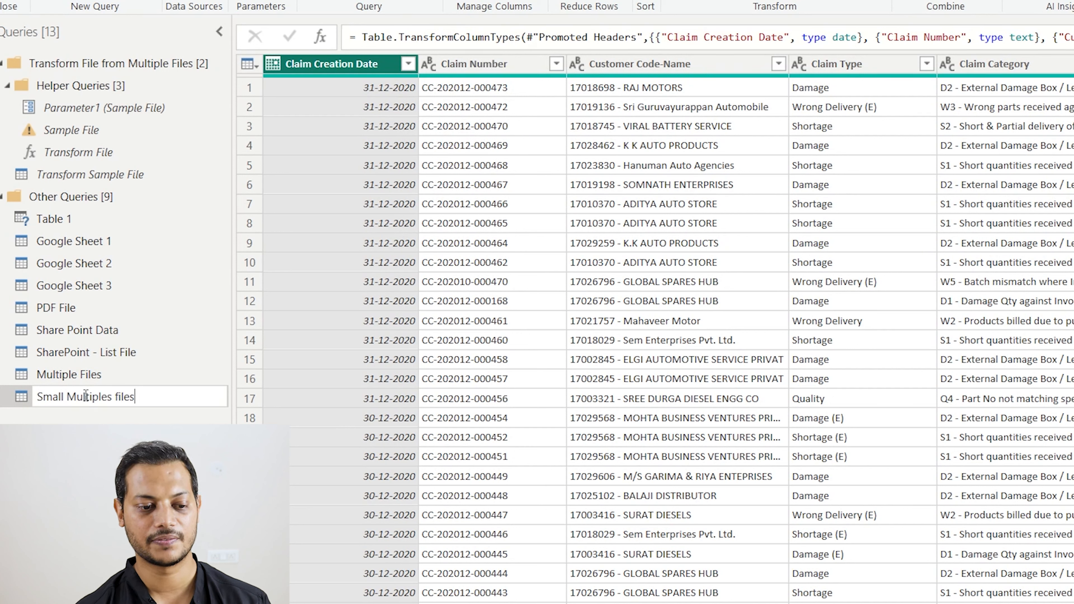
pyautogui.click(12, 1)
pyautogui.click(29, 32)
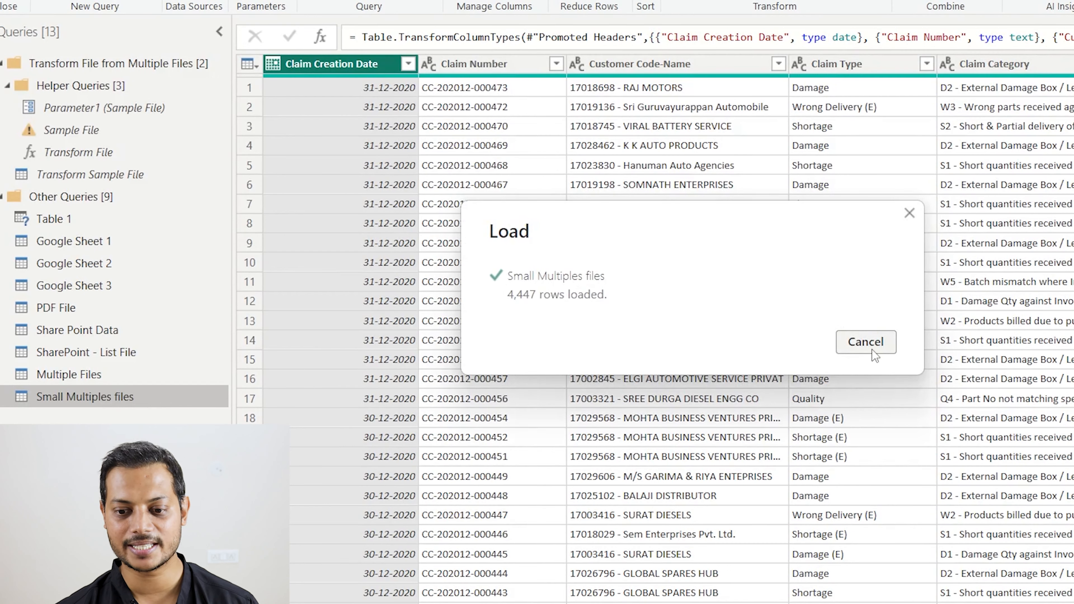
# Return to the report and plot Claim Value by Claim Type from the Small Multiples files table in the column chart
pyautogui.moveTo(796, 603)
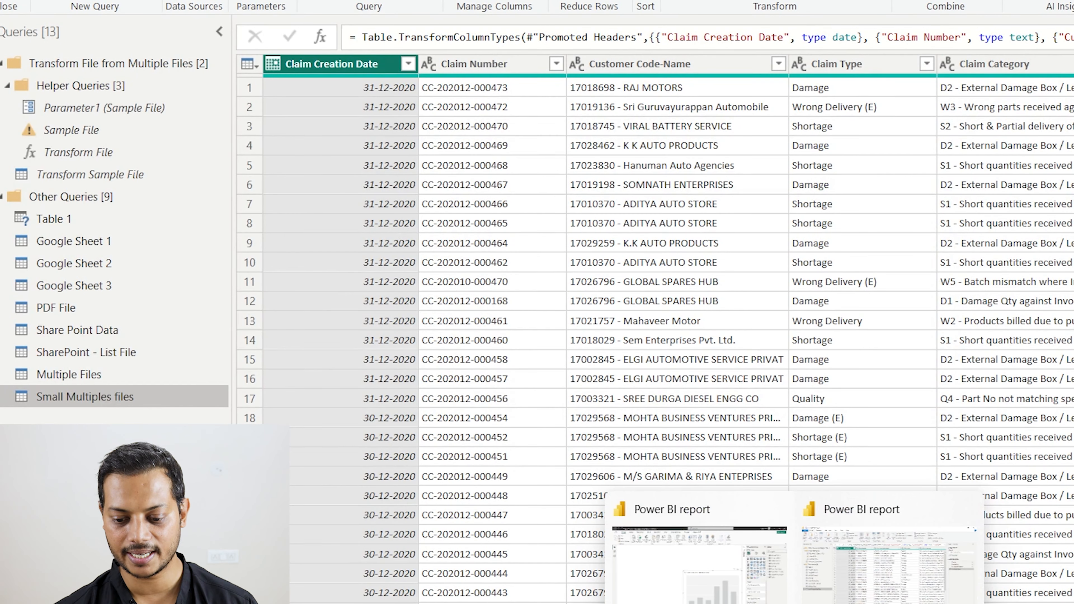
pyautogui.click(749, 564)
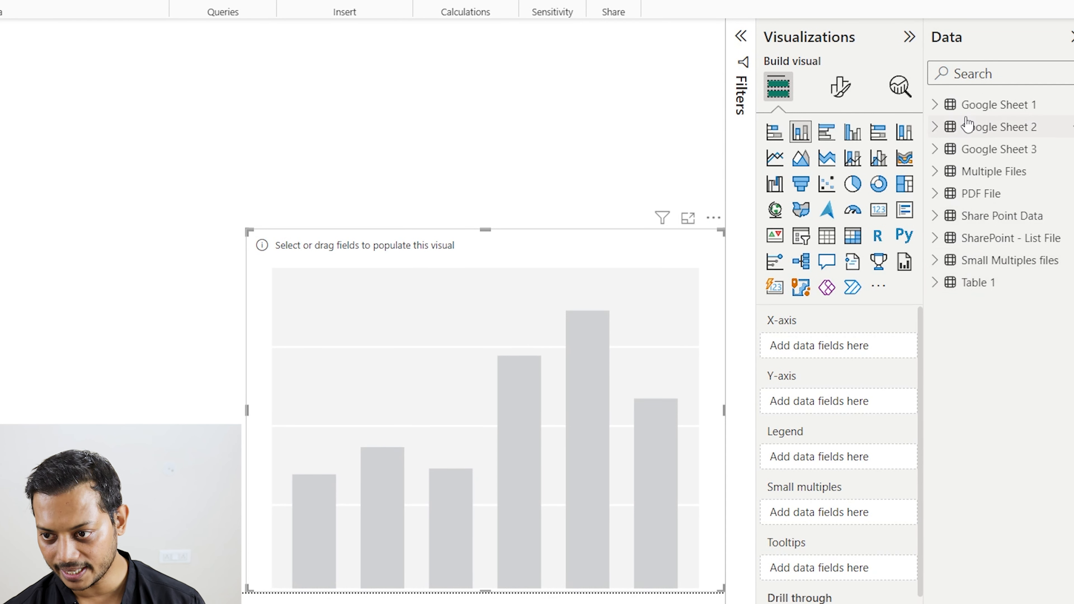
pyautogui.click(934, 262)
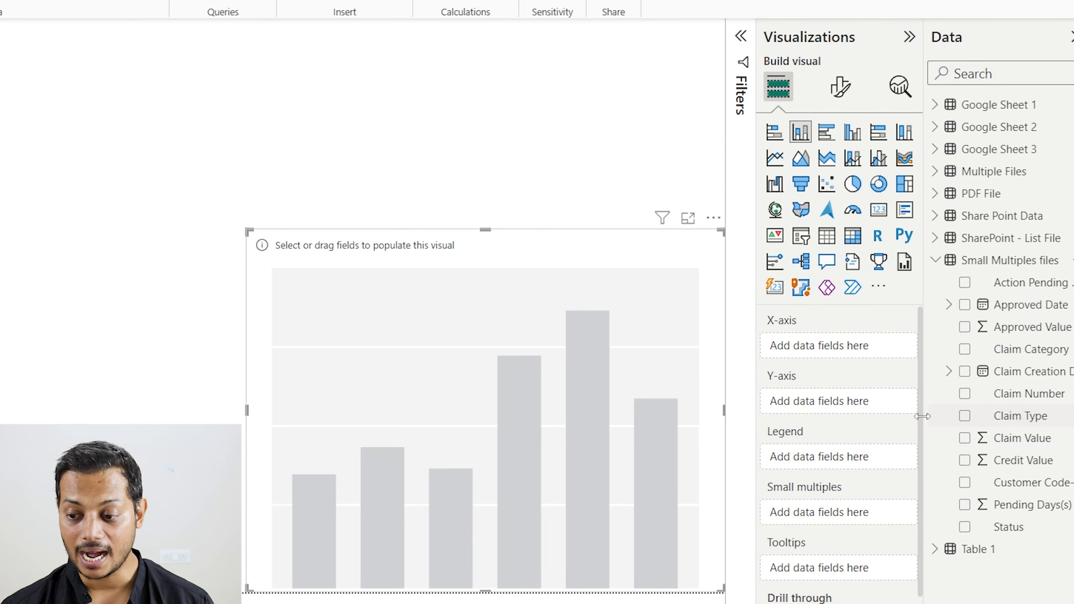
pyautogui.moveTo(925, 424); pyautogui.dragTo(913, 423)
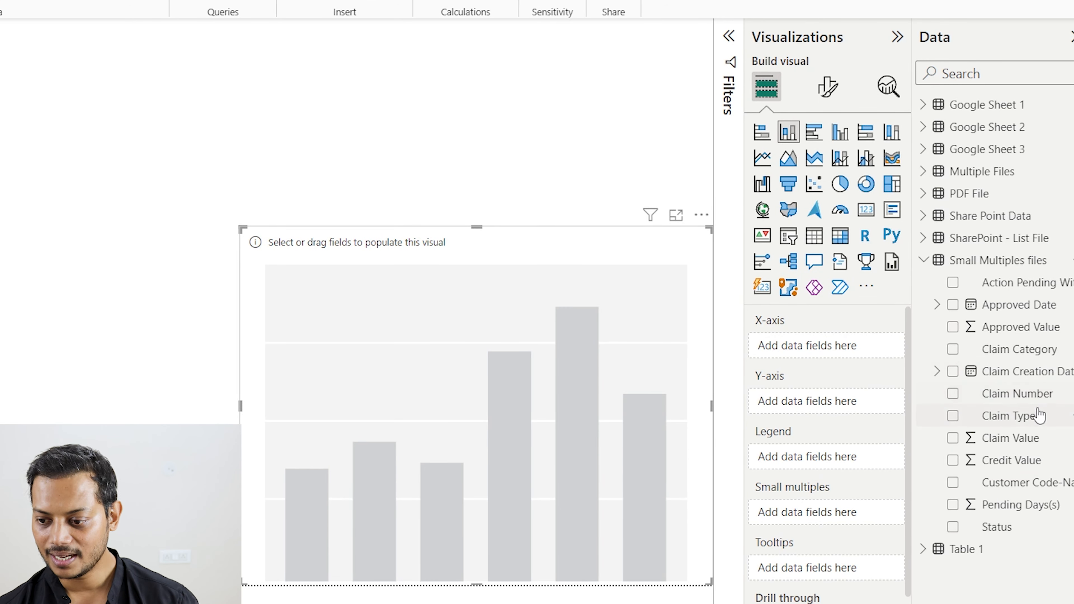
pyautogui.moveTo(1007, 417); pyautogui.dragTo(803, 354)
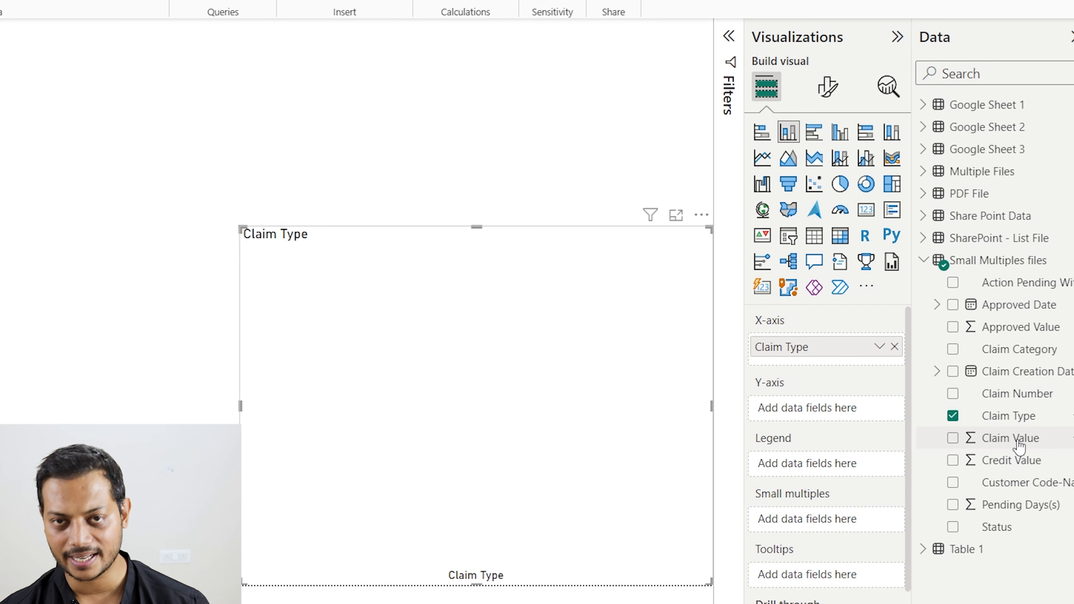
pyautogui.moveTo(1017, 440); pyautogui.dragTo(819, 407)
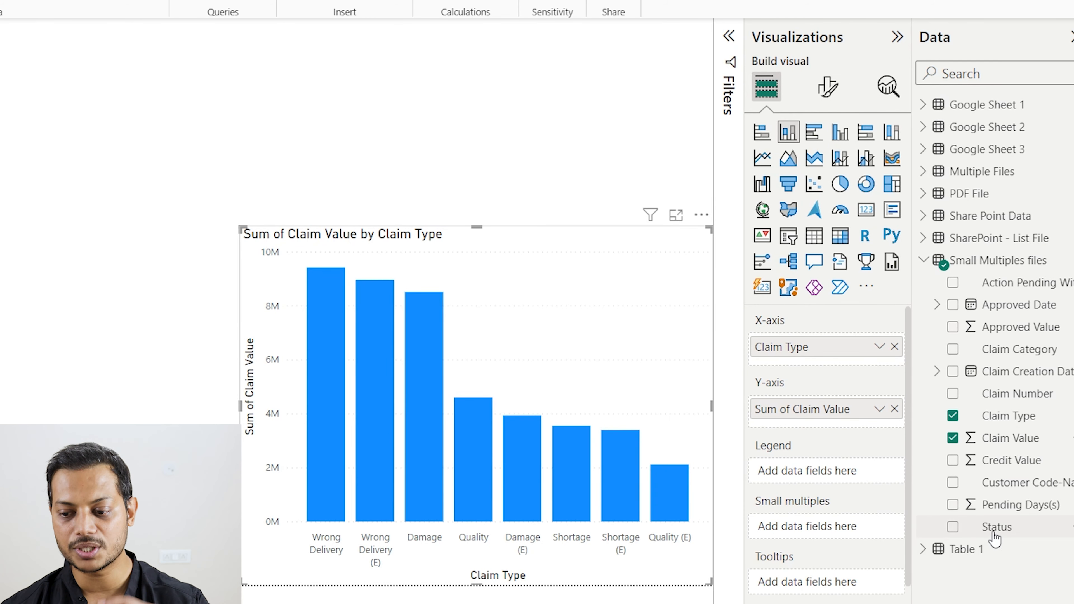
# Add Status as the chart's legend, and move it to small multiples to split the chart by status
pyautogui.moveTo(993, 535); pyautogui.dragTo(810, 473)
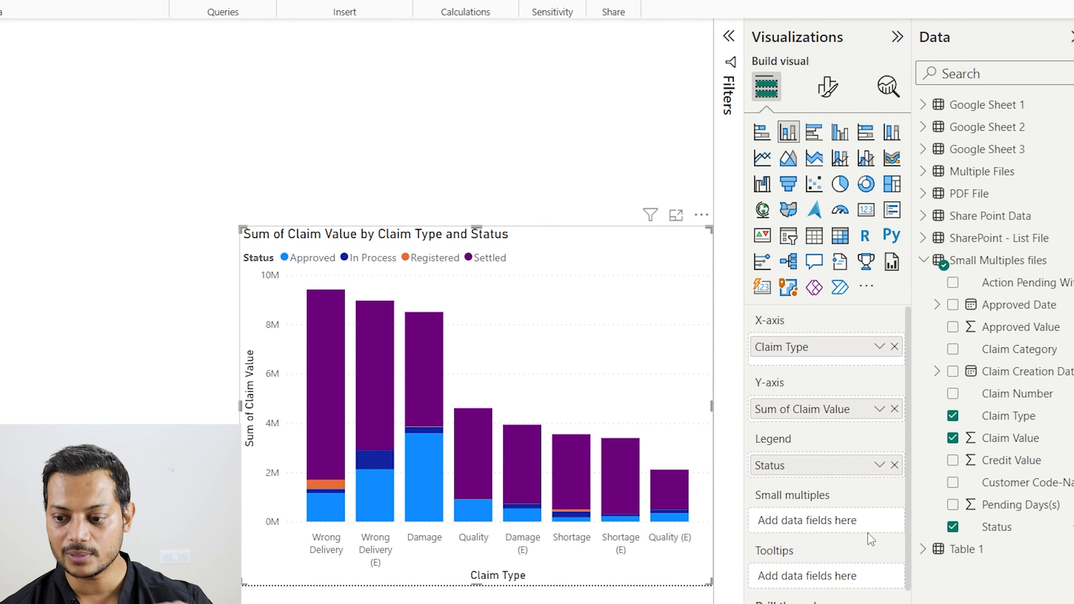
pyautogui.moveTo(818, 467); pyautogui.dragTo(816, 526)
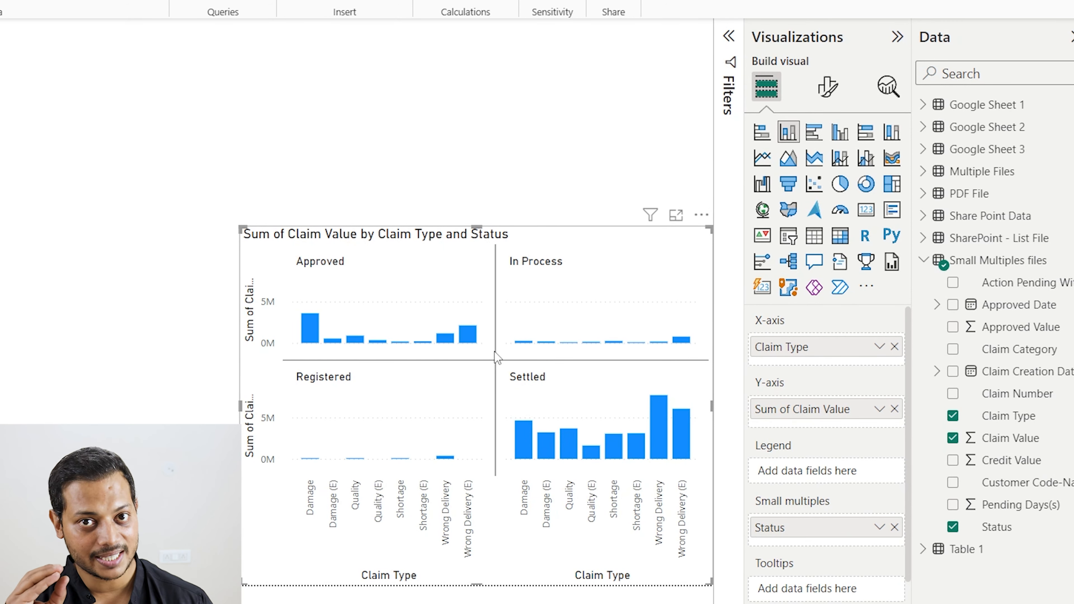
pyautogui.moveTo(280, 254); pyautogui.dragTo(361, 271)
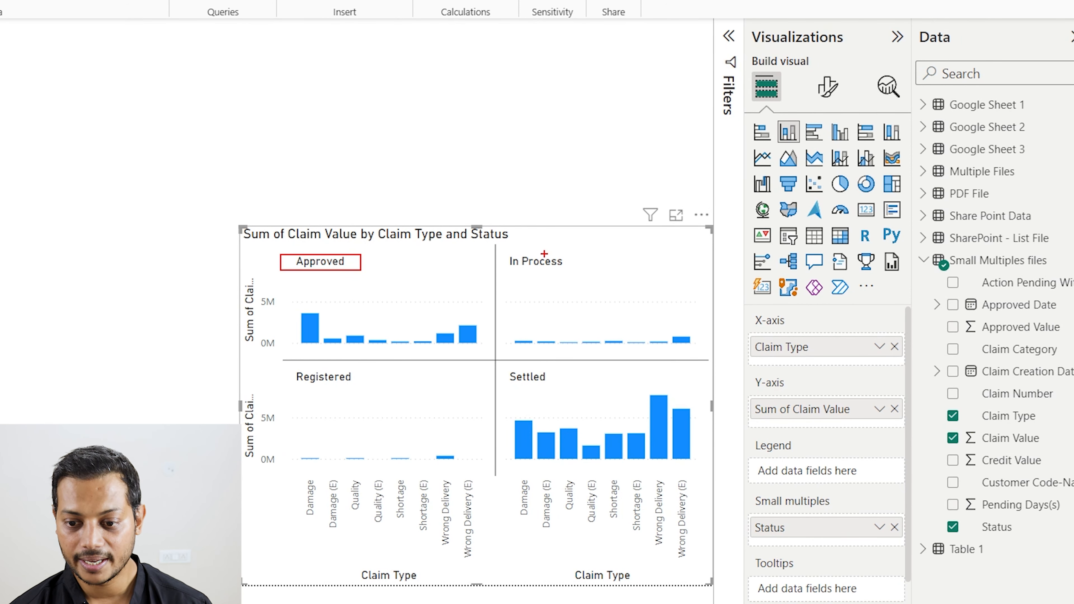
pyautogui.moveTo(484, 250); pyautogui.dragTo(592, 267)
pyautogui.moveTo(284, 368); pyautogui.dragTo(392, 394)
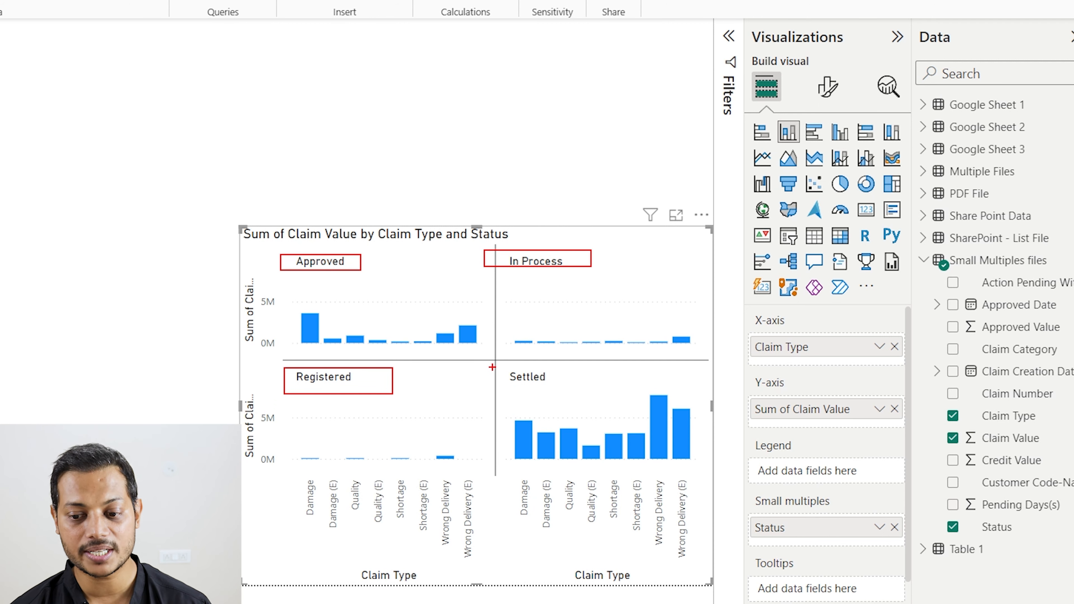
pyautogui.moveTo(493, 367); pyautogui.dragTo(571, 402)
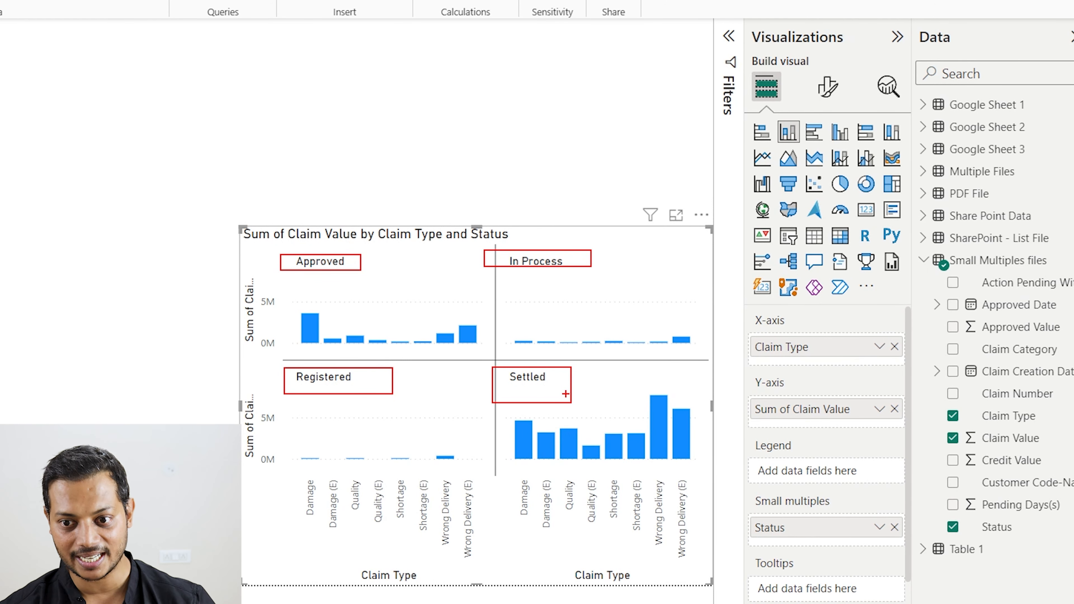
pyautogui.press('Escape')
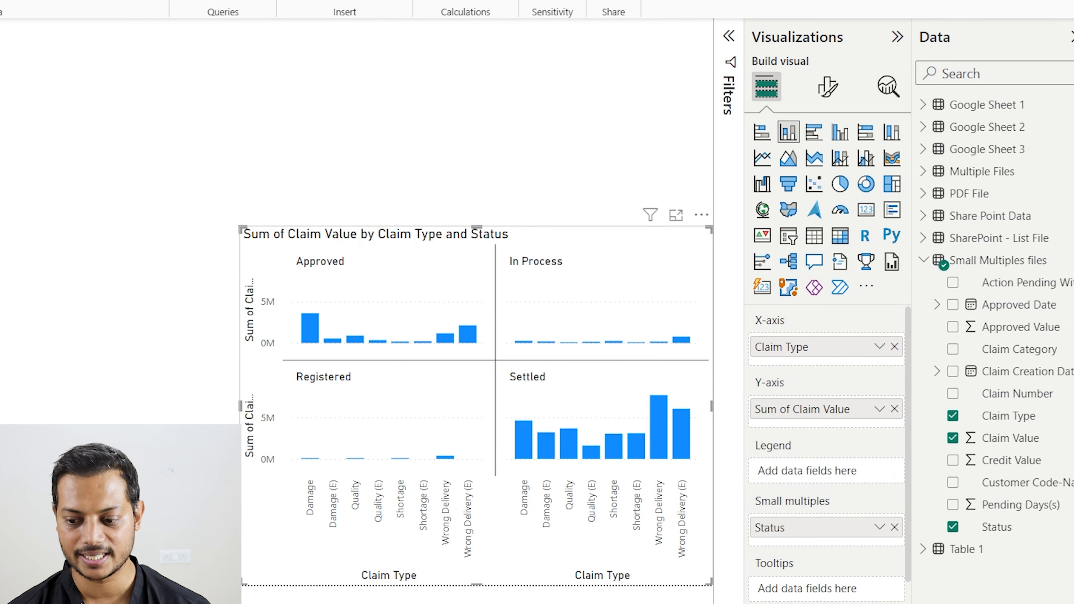
# Swap the chart's category fields, placing Status on the X-axis and Claim Type in small multiples
pyautogui.moveTo(806, 534)
pyautogui.mouseDown()
pyautogui.moveTo(844, 408)
pyautogui.moveTo(806, 361)
pyautogui.moveTo(924, 421)
pyautogui.moveTo(946, 547)
pyautogui.moveTo(802, 550)
pyautogui.mouseUp()
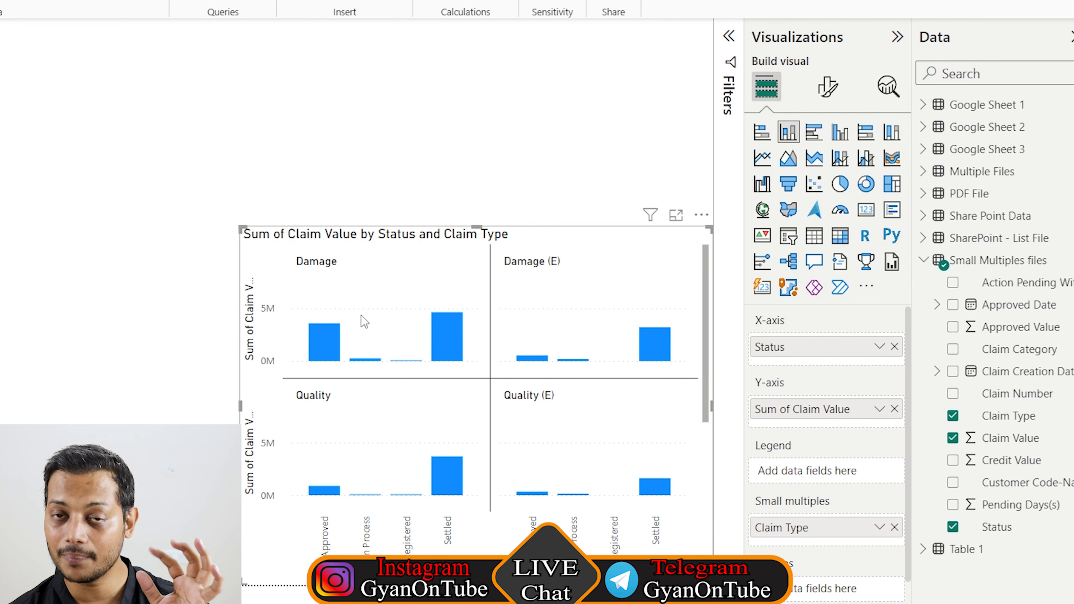
pyautogui.moveTo(280, 248); pyautogui.dragTo(399, 282)
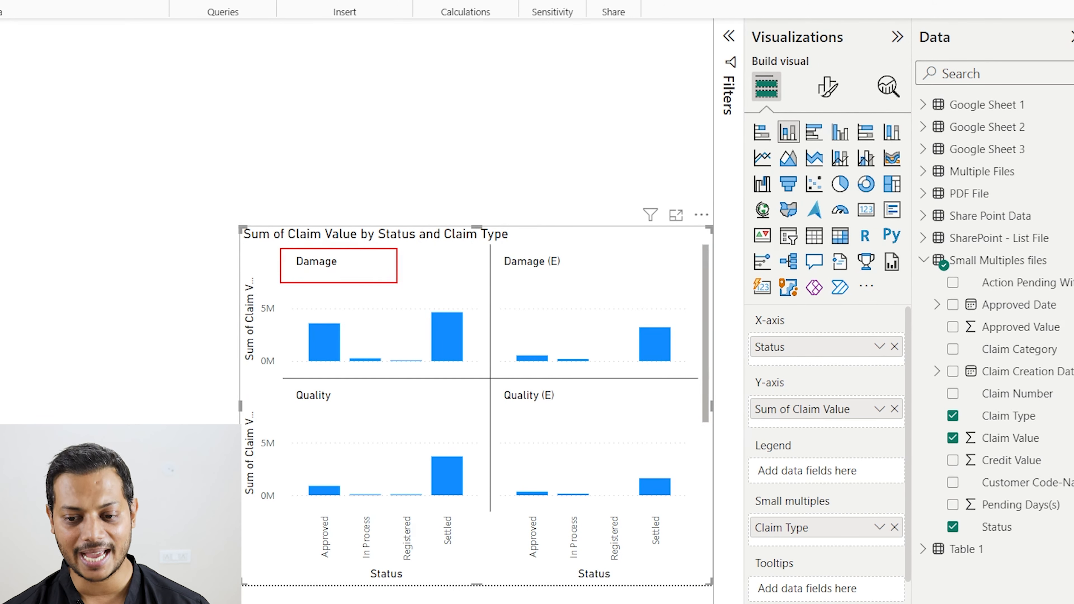
pyautogui.moveTo(494, 247); pyautogui.dragTo(583, 276)
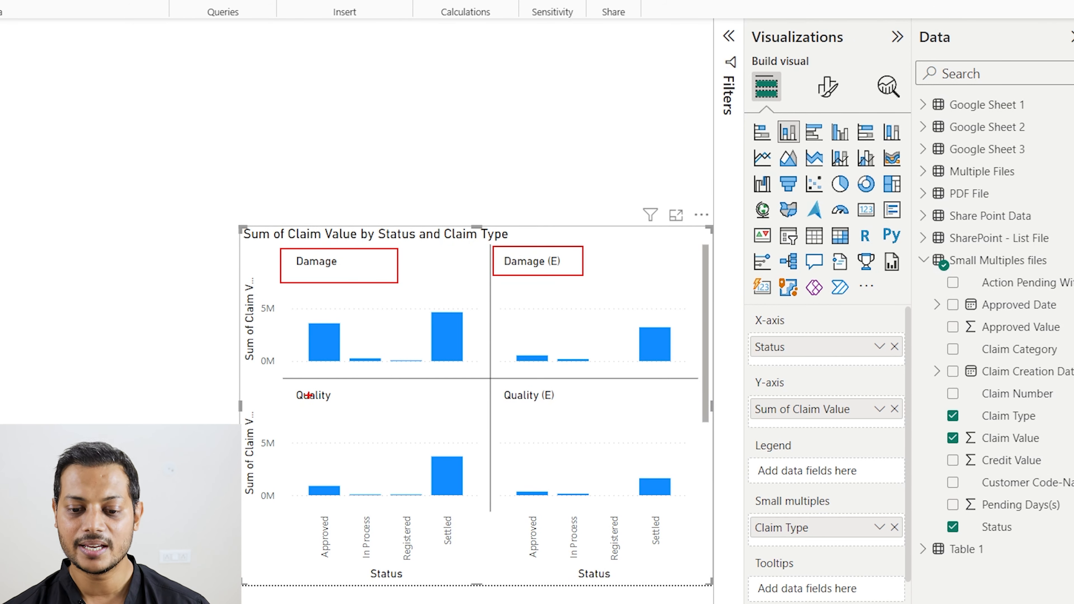
pyautogui.moveTo(278, 384); pyautogui.dragTo(387, 426)
pyautogui.press('Escape')
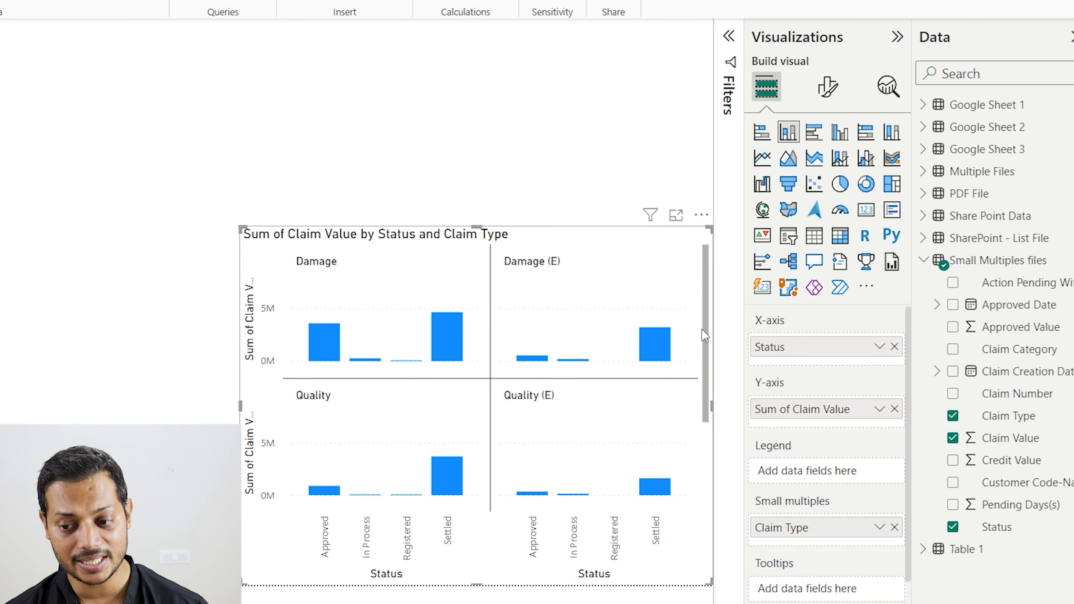
pyautogui.moveTo(705, 322); pyautogui.dragTo(693, 277)
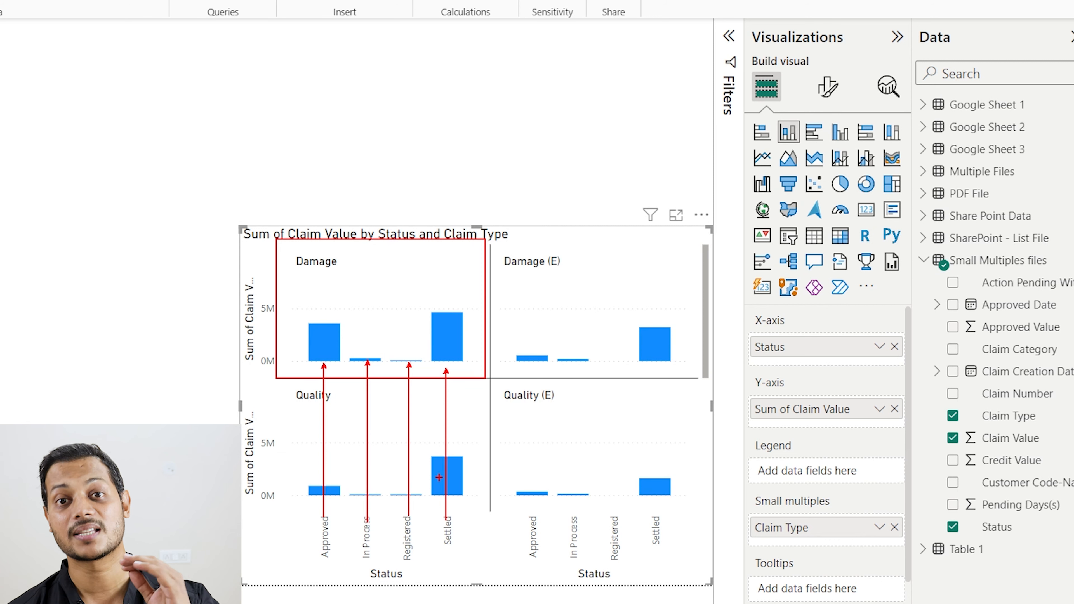
pyautogui.press('Escape')
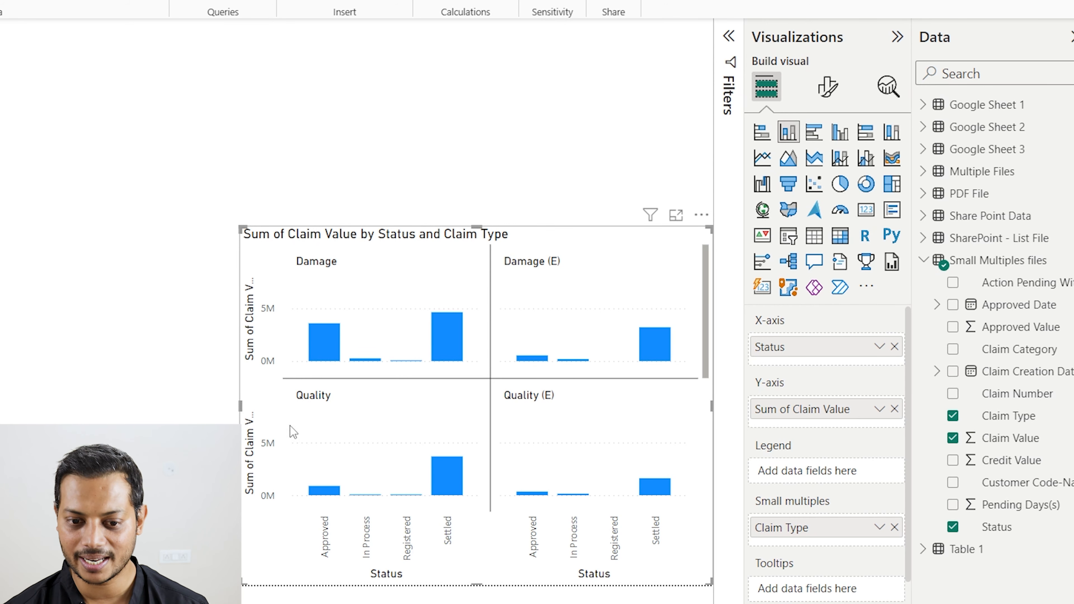
# Shrink the small-multiples chart from its upper-left corner so it fills only the page's lower-right corner
pyautogui.click(247, 240)
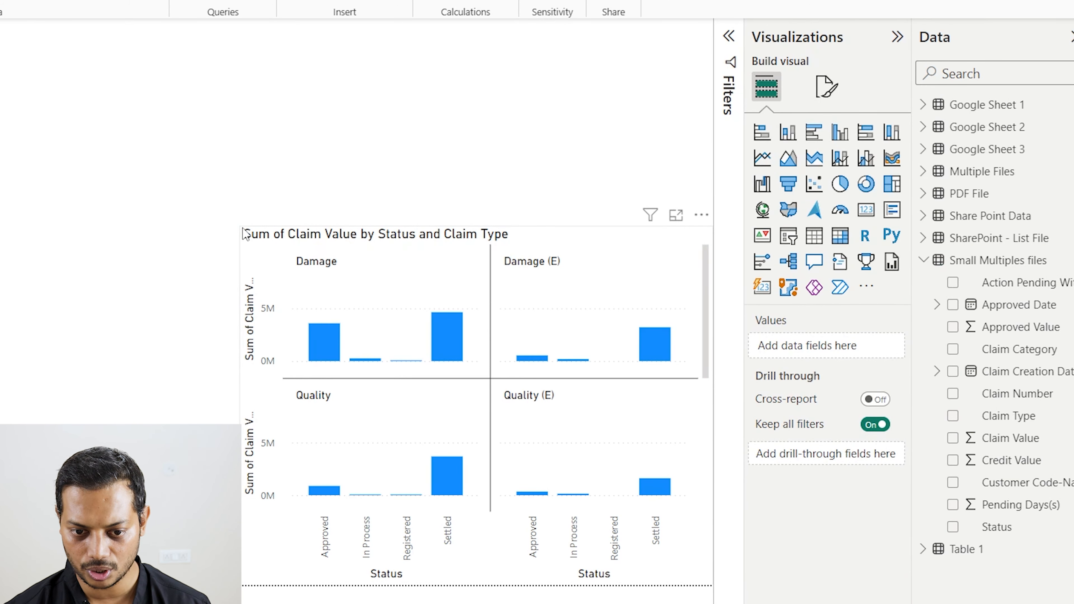
pyautogui.click(244, 230)
pyautogui.moveTo(242, 226); pyautogui.dragTo(410, 431)
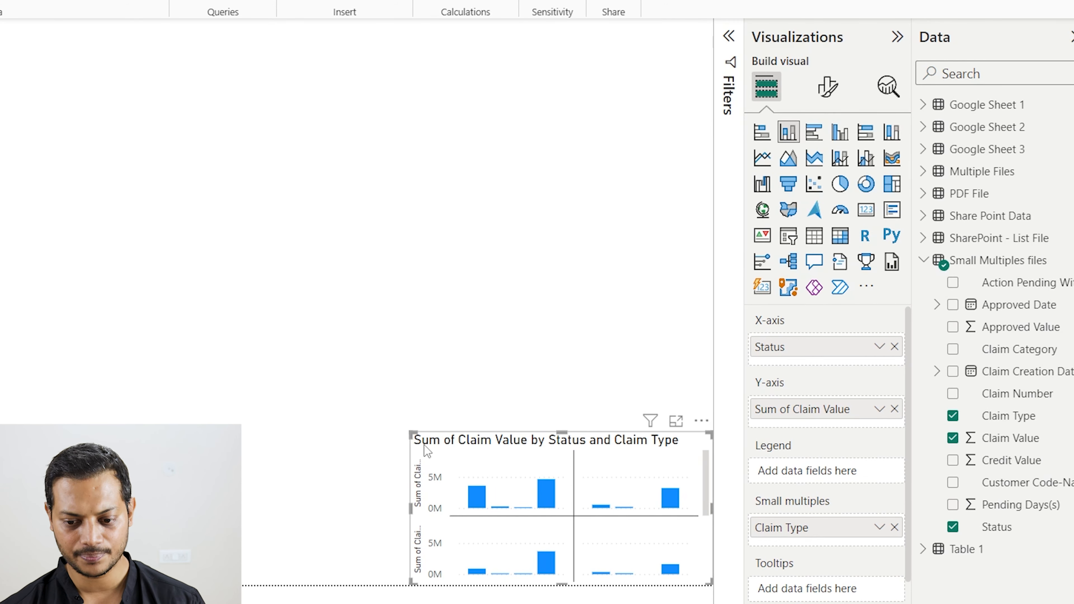